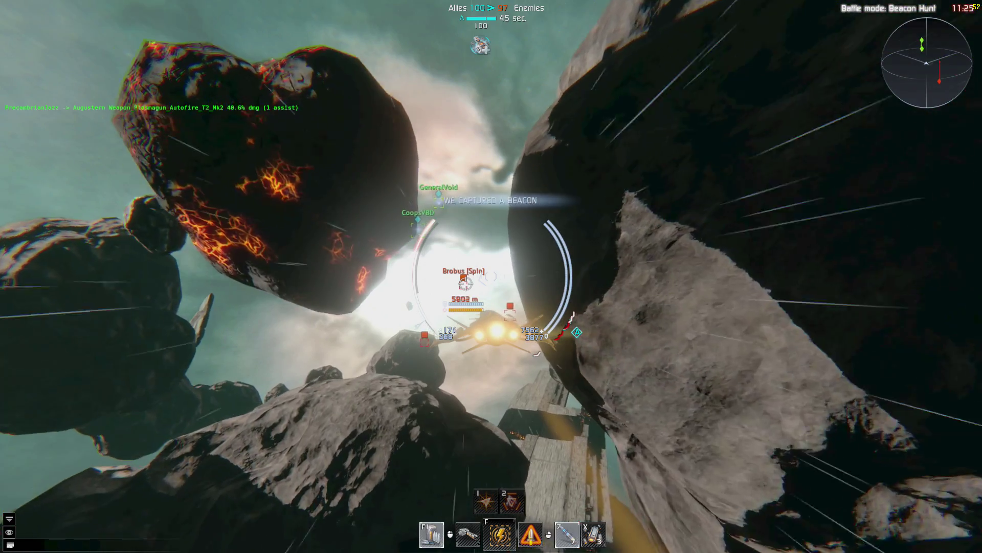
Boost the ship out of the asteroid gap and lock onto the enemy frigate.
{"action": "key", "text": "f"}
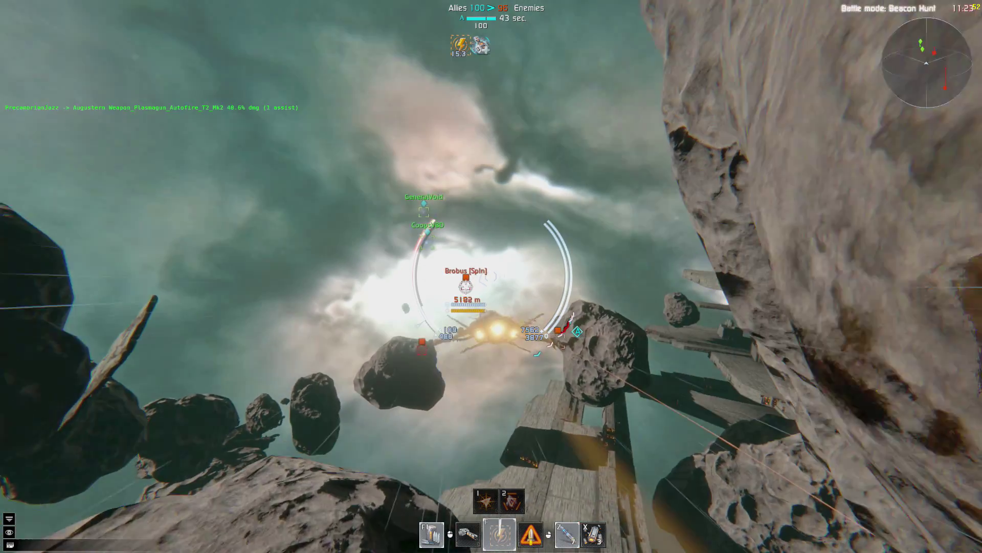
{"action": "key", "text": "t"}
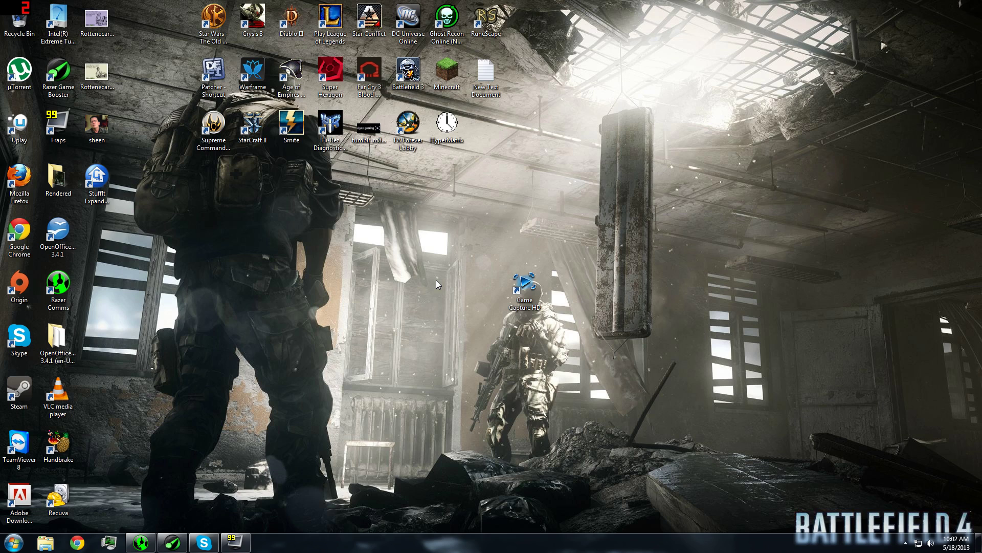
Load gamecapture.com in Chrome, show its software download options, and select the download part of the address.
{"action": "left_click", "coordinate": [77, 542]}
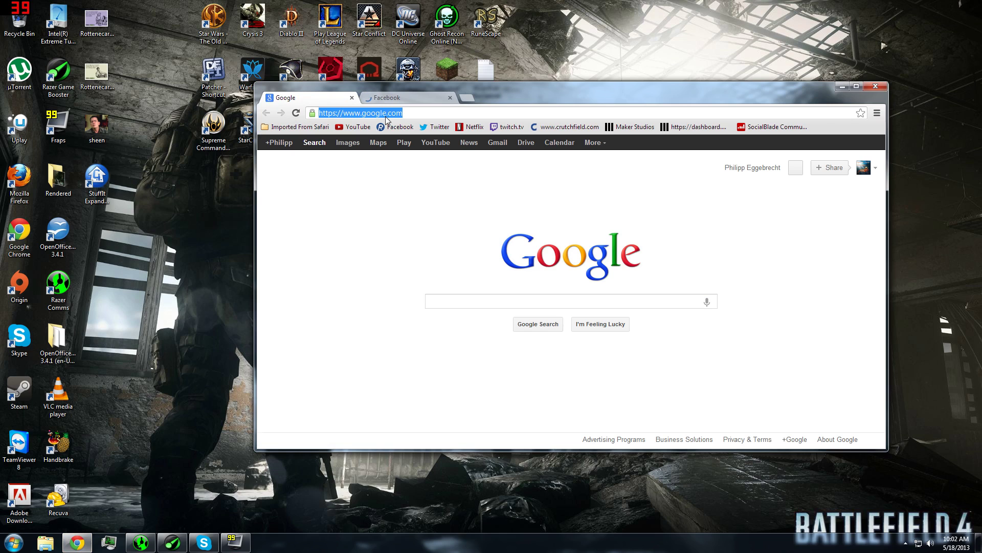
{"action": "type", "text": "gamecapt"}
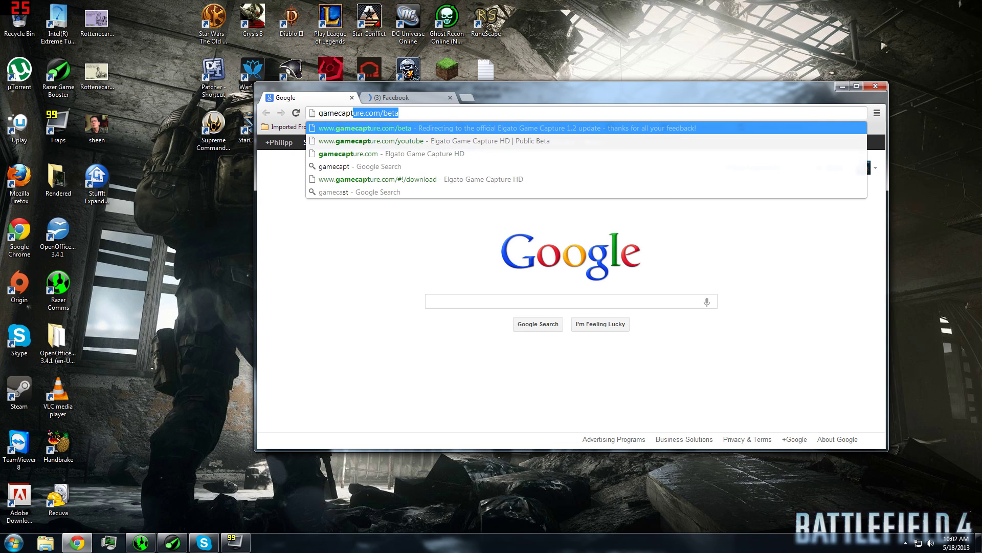
{"action": "type", "text": "ure.com"}
{"action": "key", "text": "Return"}
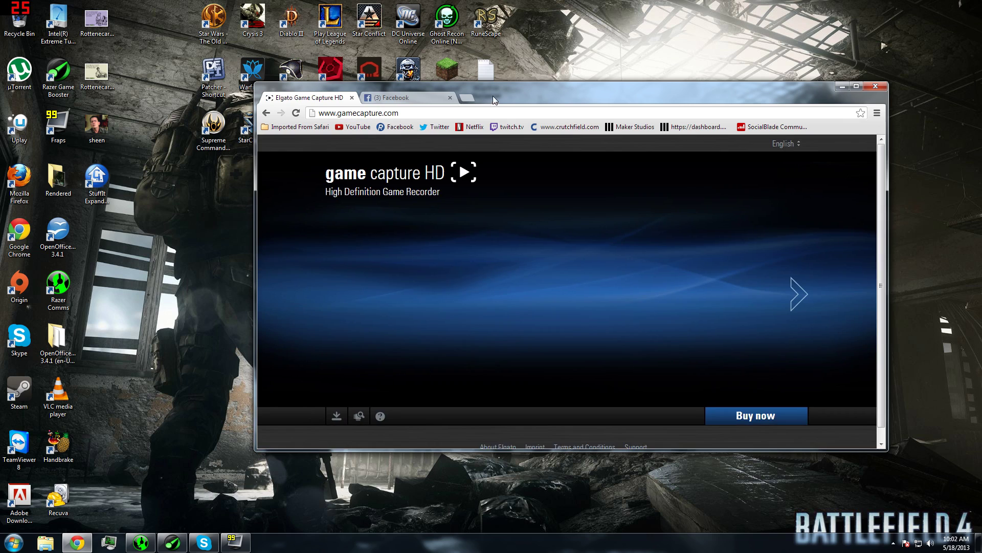
{"action": "left_click_drag", "start_coordinate": [493, 97], "coordinate": [499, 71]}
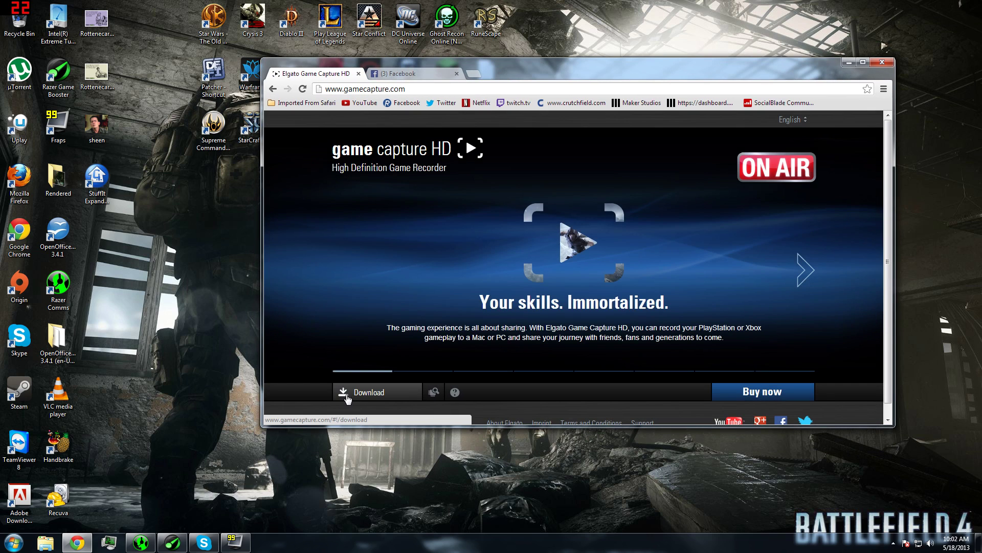
{"action": "left_click", "coordinate": [347, 397]}
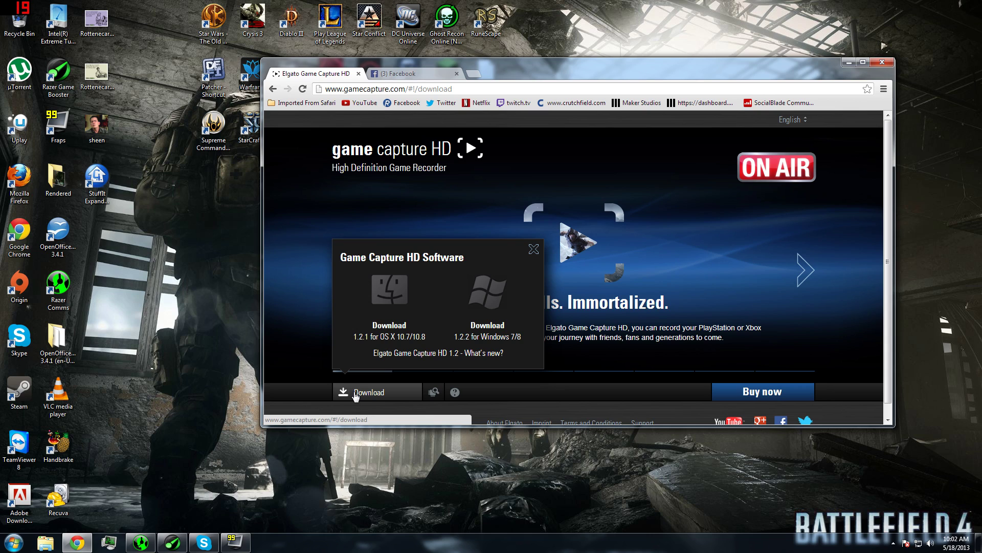
{"action": "left_click_drag", "start_coordinate": [453, 89], "coordinate": [412, 93]}
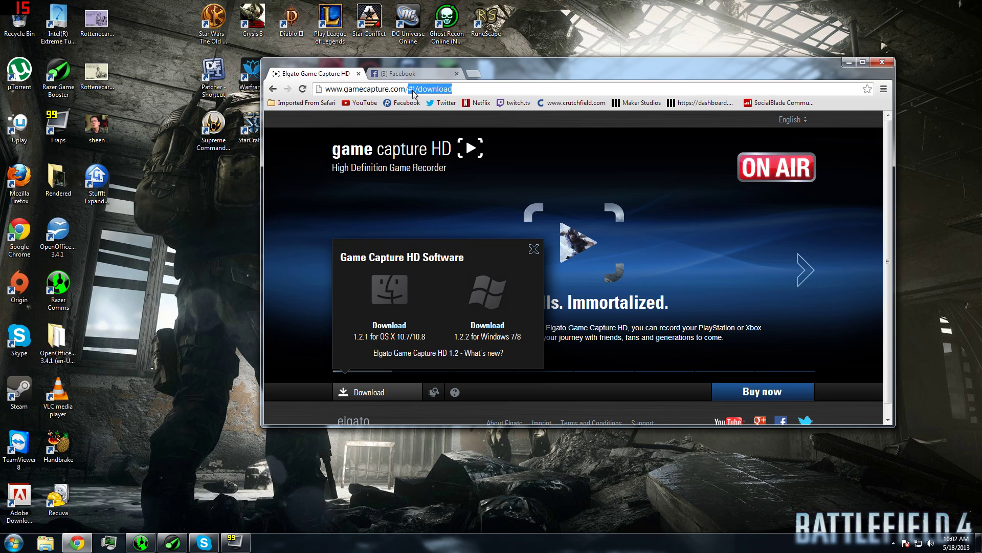
Go to gamecapture.com's youtube/ page and scroll down to the Download Public Beta box.
{"action": "type", "text": "youtube/"}
{"action": "key", "text": "Return"}
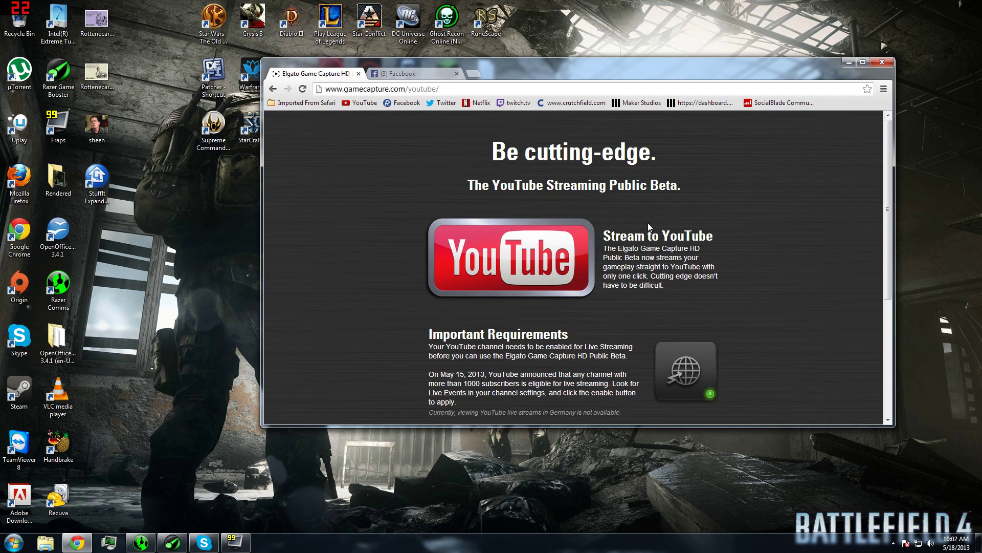
{"action": "scroll", "coordinate": [736, 296], "scroll_direction": "down", "scroll_amount": 3}
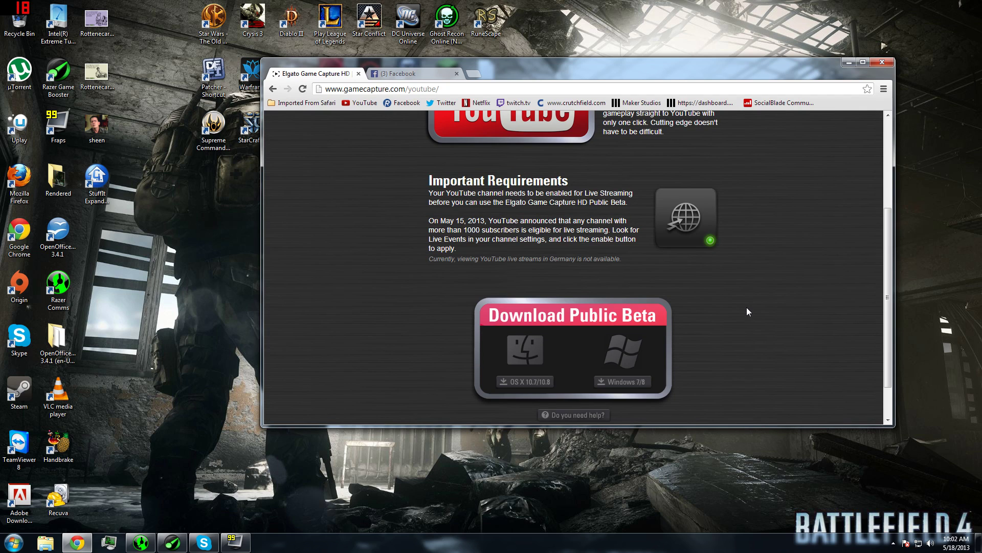
{"action": "scroll", "coordinate": [747, 312], "scroll_direction": "down", "scroll_amount": 1}
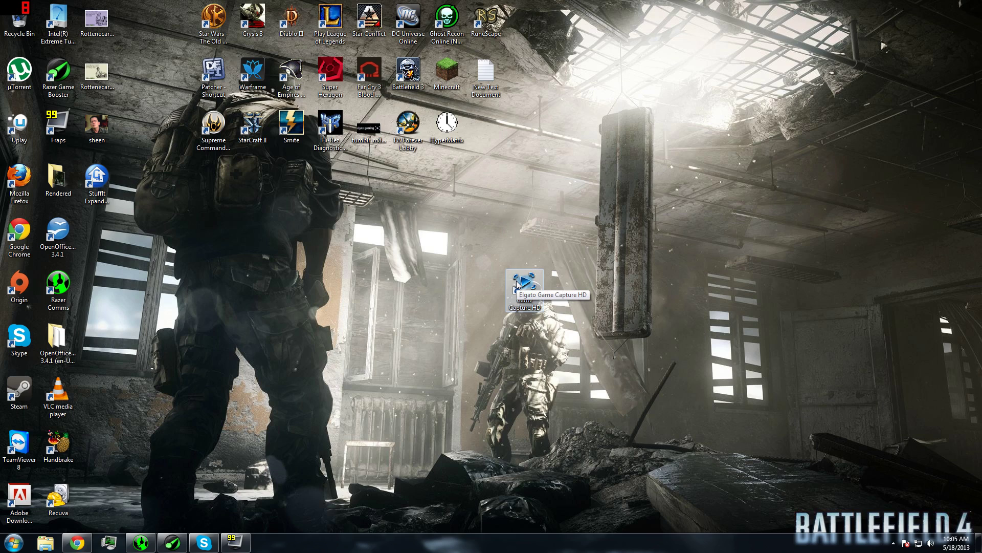
Start Elgato Game Capture HD from its desktop shortcut.
{"action": "left_click", "coordinate": [518, 283]}
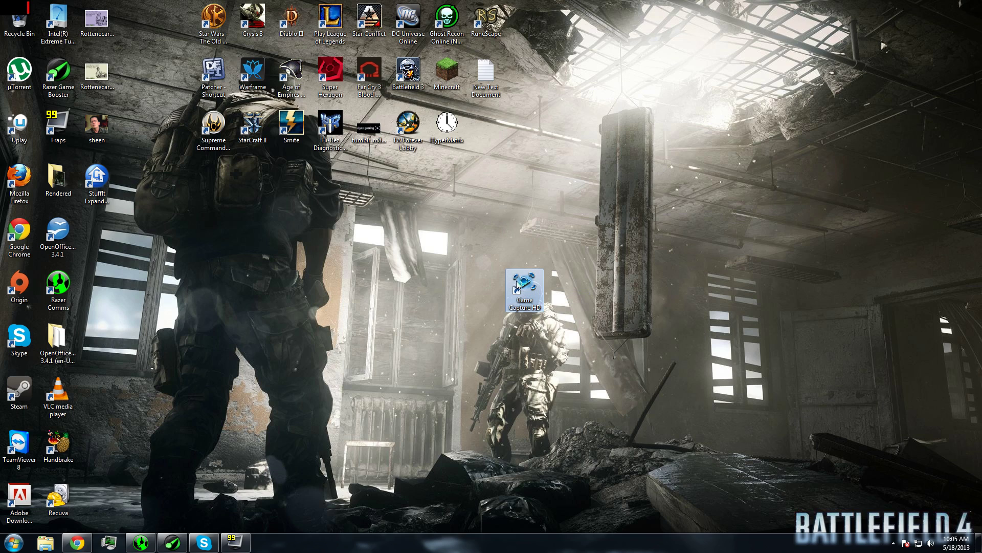
{"action": "double_click", "coordinate": [517, 283]}
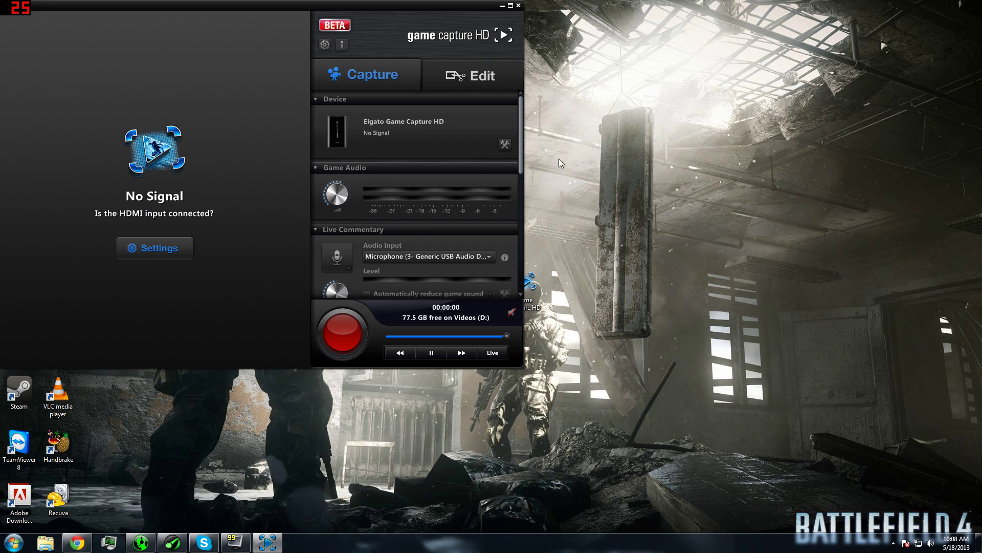
In the device settings, keep HDMI as the input and HD 1080 as the profile.
{"action": "left_click", "coordinate": [505, 144]}
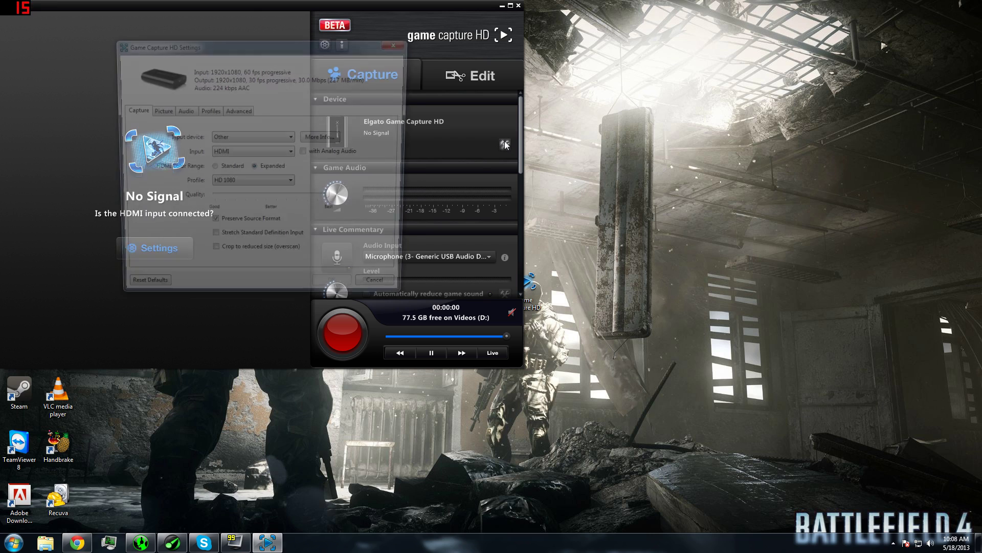
{"action": "left_click_drag", "start_coordinate": [302, 49], "coordinate": [325, 66]}
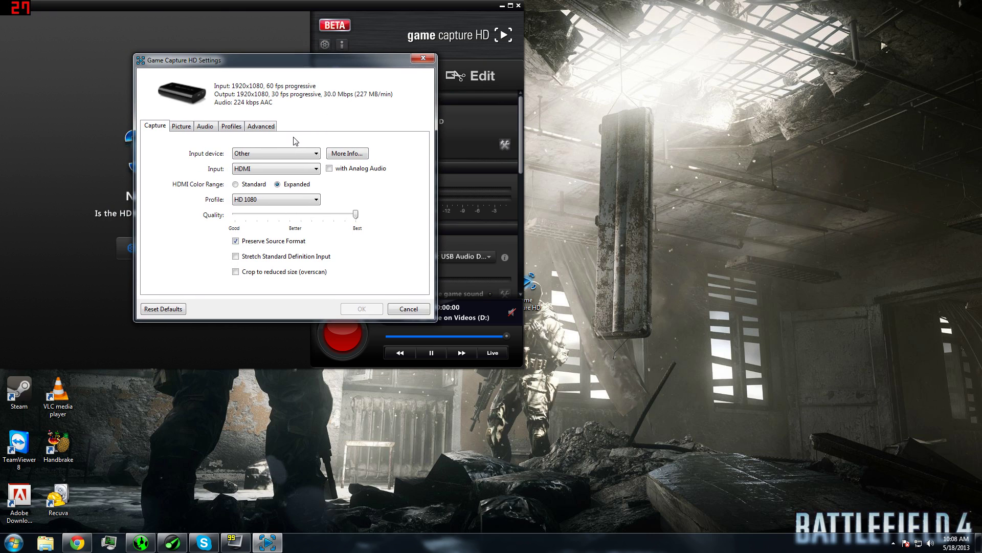
{"action": "left_click", "coordinate": [289, 154]}
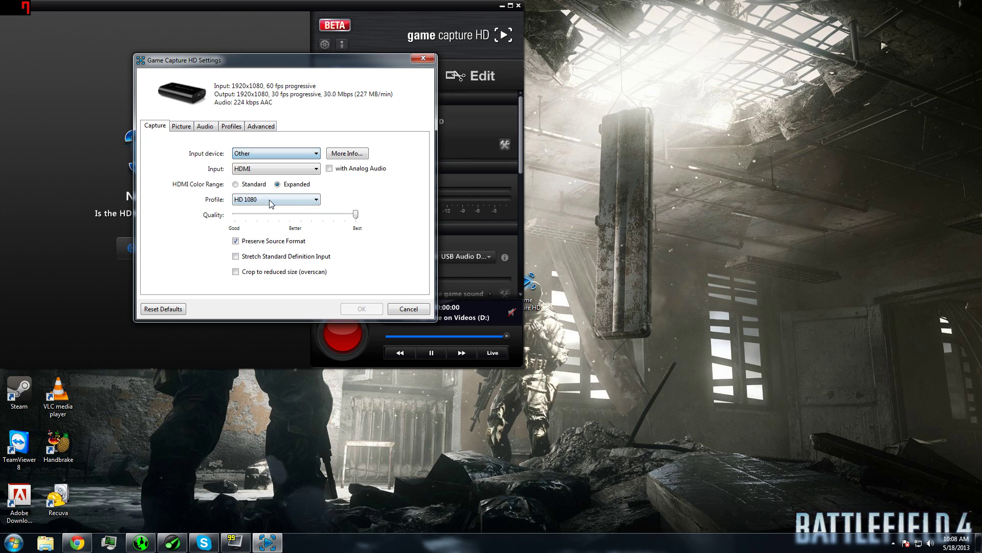
{"action": "left_click", "coordinate": [270, 173]}
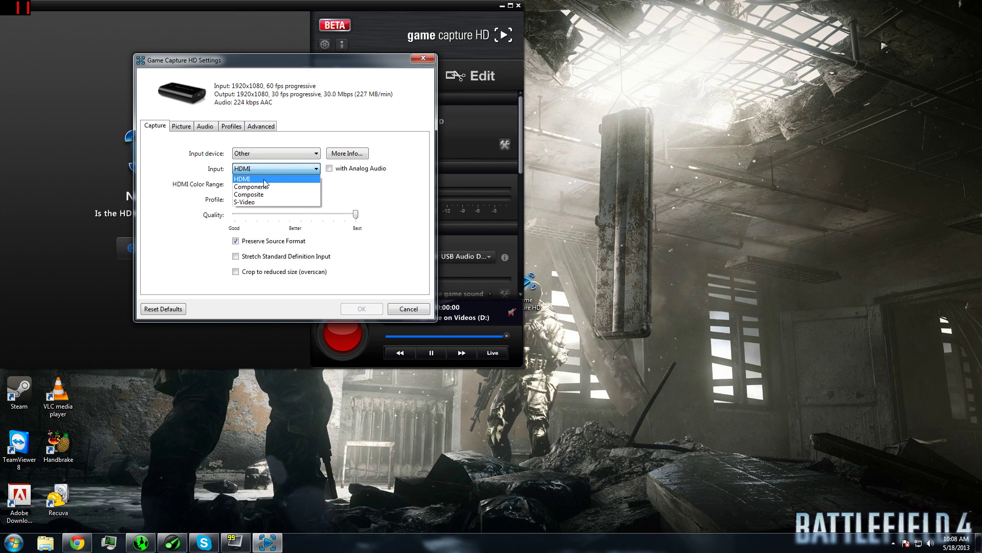
{"action": "left_click", "coordinate": [265, 182]}
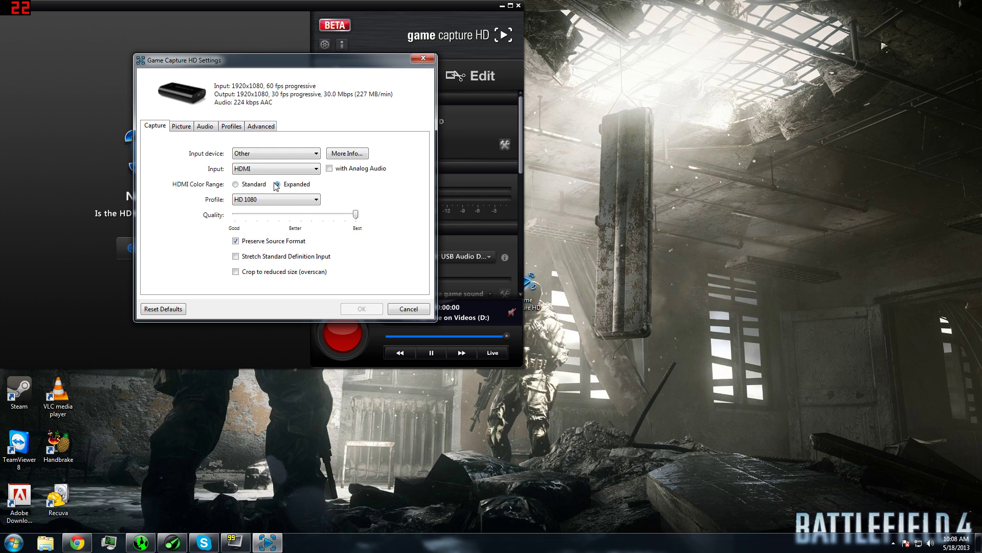
{"action": "left_click", "coordinate": [276, 199]}
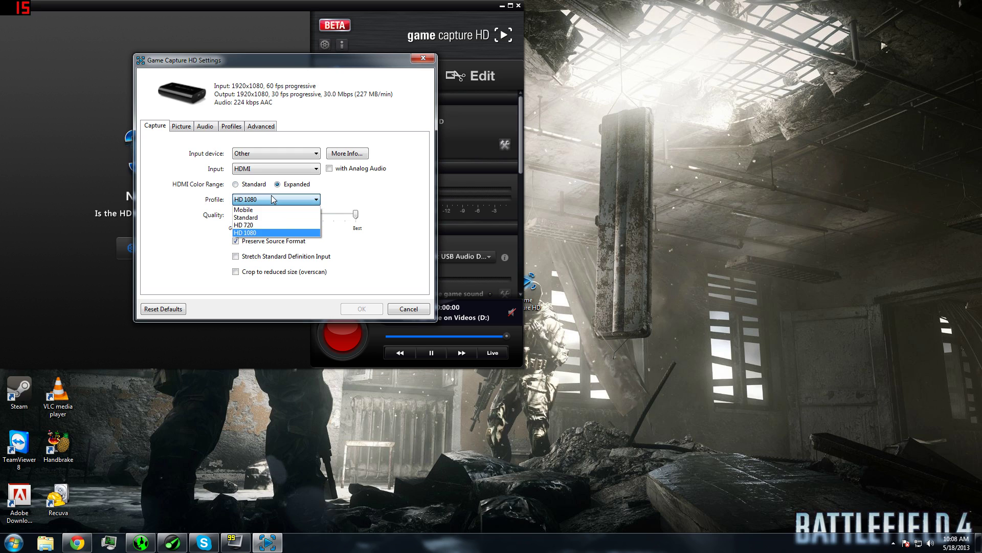
{"action": "left_click", "coordinate": [278, 200]}
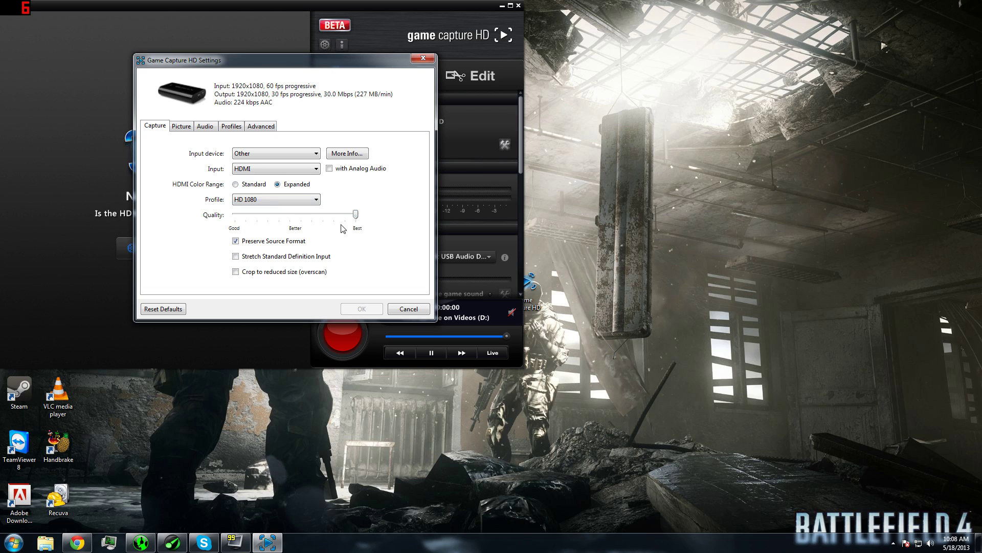
Look over the Picture adjustments and analog audio gain, then return to the main capture options.
{"action": "mouse_move", "coordinate": [237, 244]}
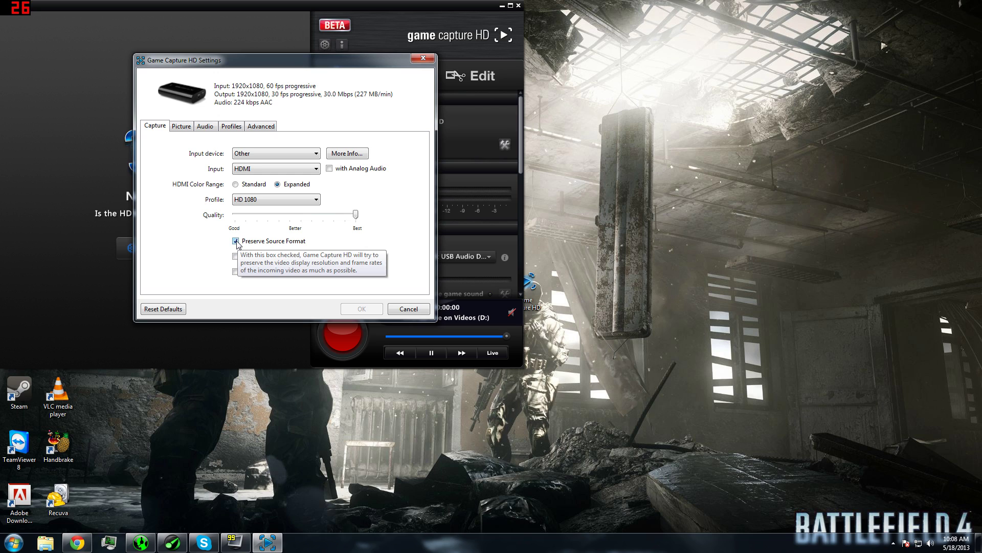
{"action": "left_click", "coordinate": [181, 128]}
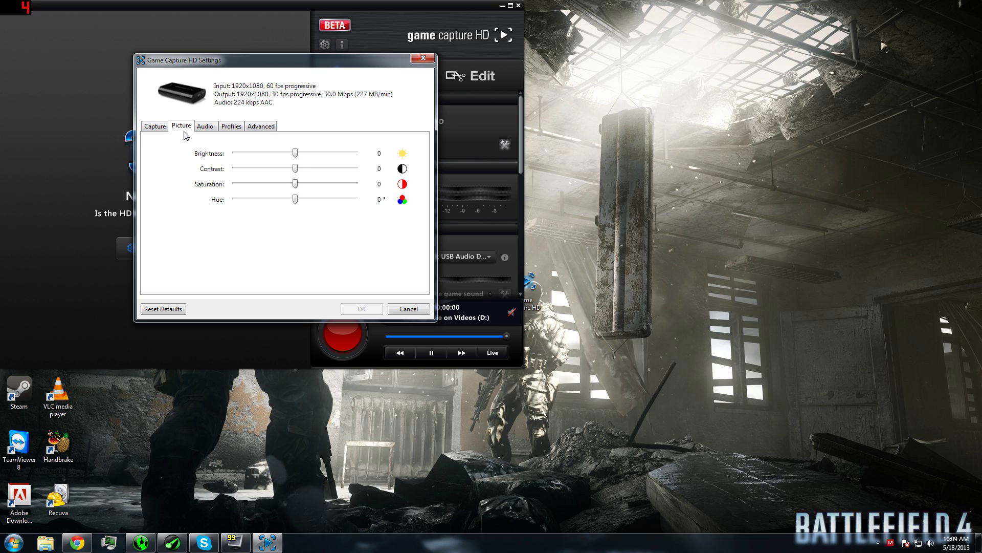
{"action": "left_click", "coordinate": [207, 132]}
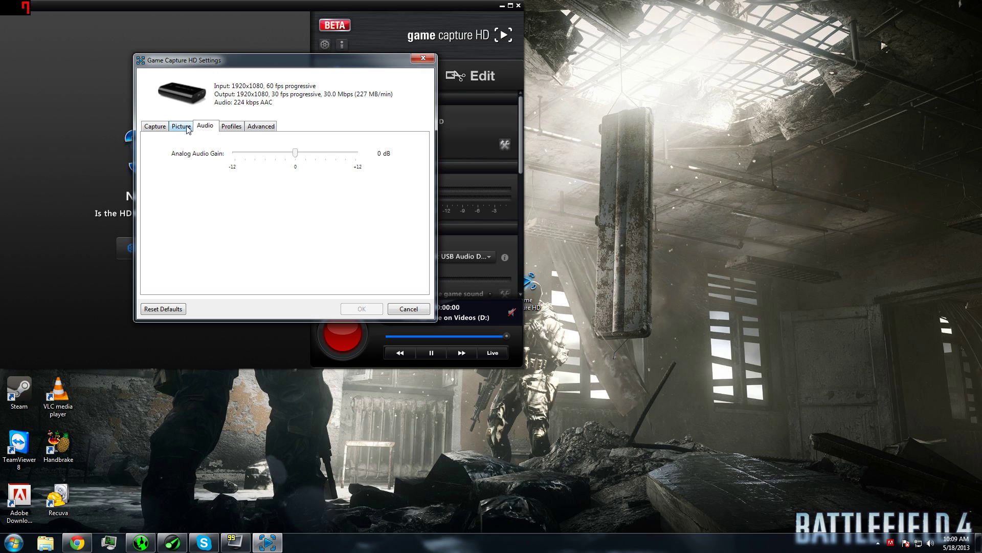
{"action": "left_click", "coordinate": [187, 128]}
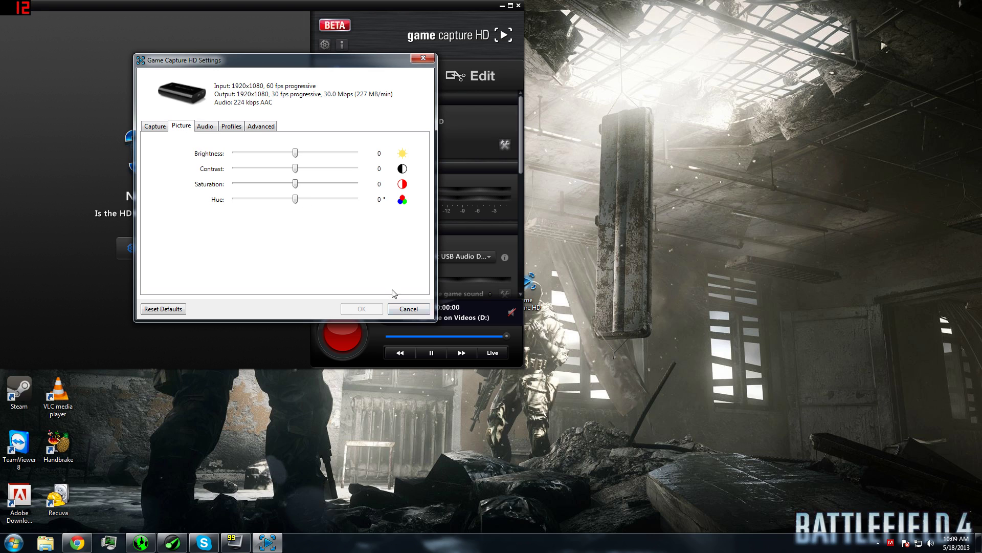
{"action": "left_click", "coordinate": [158, 128]}
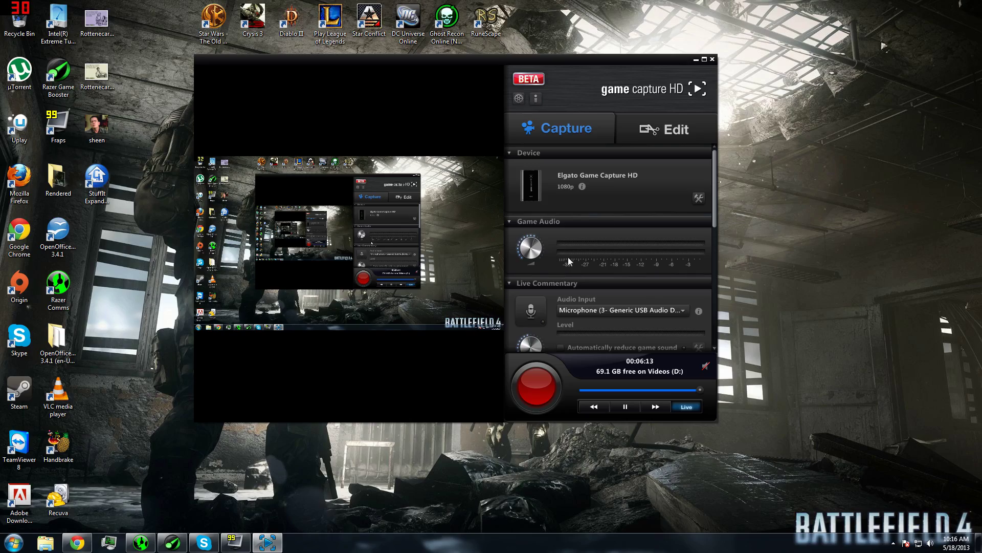
Lower the game audio level to -8 dB.
{"action": "left_click_drag", "start_coordinate": [712, 211], "coordinate": [713, 222]}
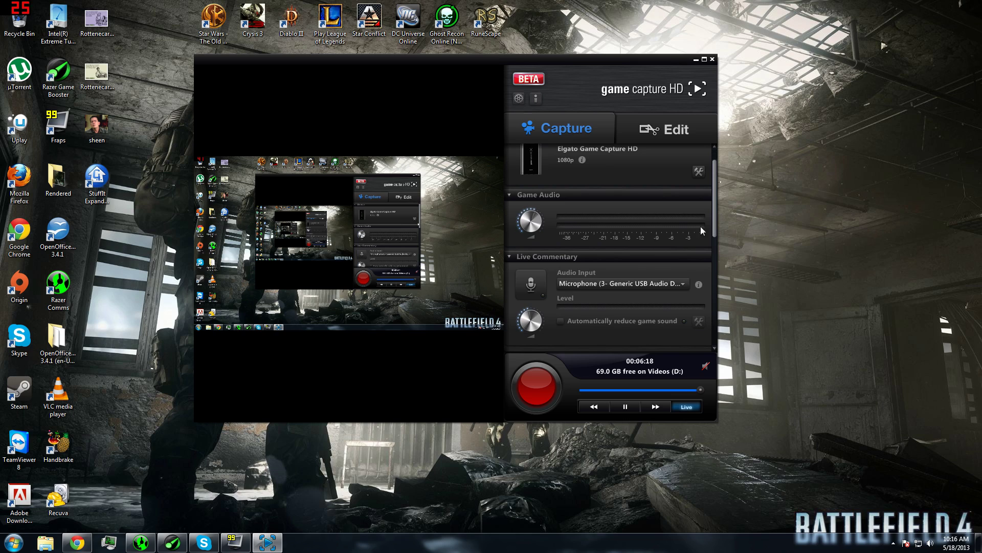
{"action": "mouse_move", "coordinate": [532, 213]}
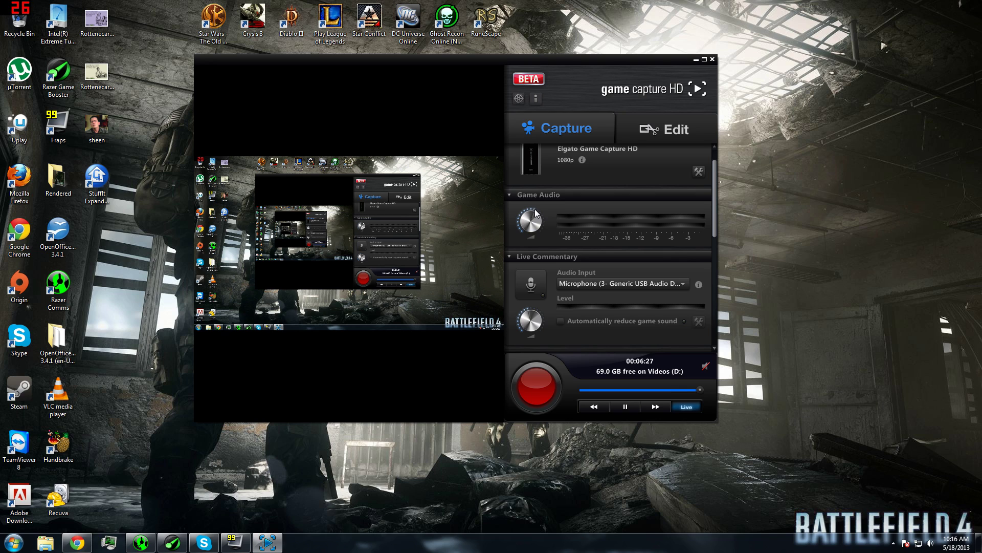
{"action": "left_click", "coordinate": [535, 209]}
{"action": "left_click_drag", "start_coordinate": [714, 205], "coordinate": [713, 228]}
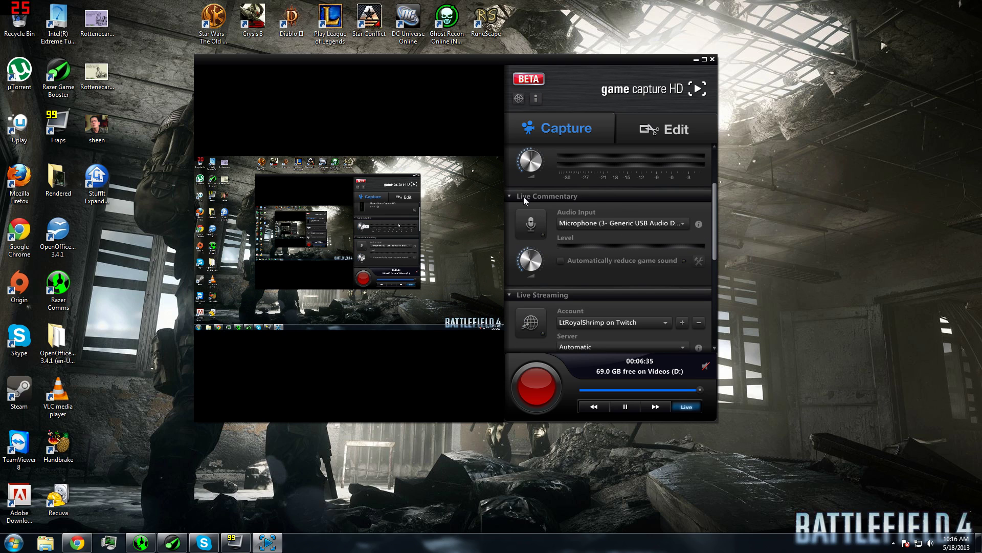
Use Microphone (Generic USB Audio Device) for commentary and start capturing it.
{"action": "left_click", "coordinate": [588, 226]}
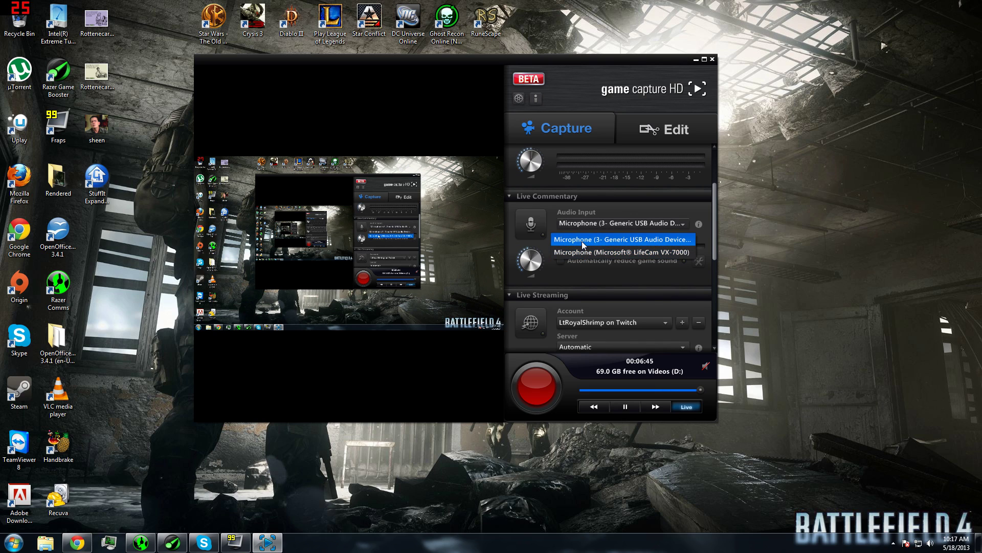
{"action": "left_click", "coordinate": [582, 241]}
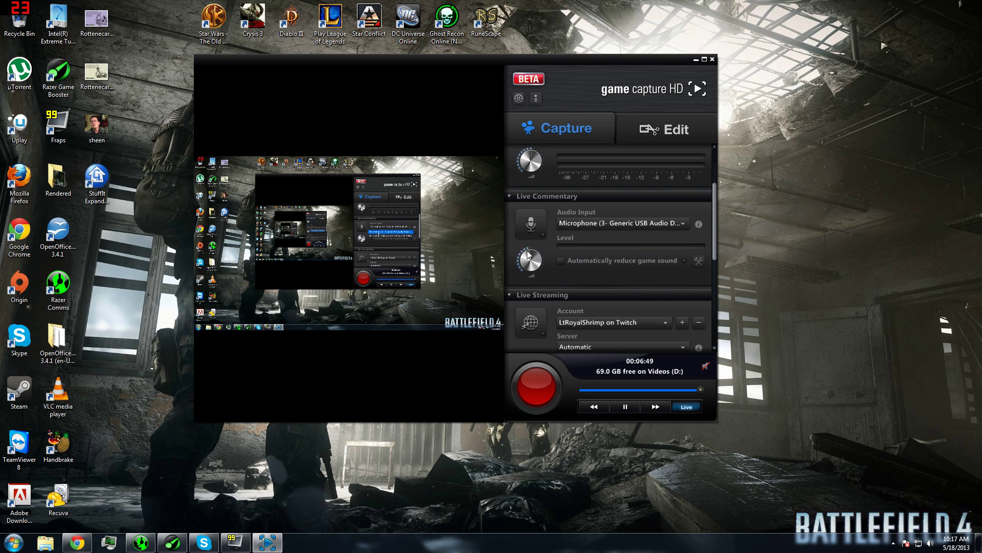
{"action": "mouse_move", "coordinate": [530, 250]}
{"action": "mouse_move", "coordinate": [559, 260]}
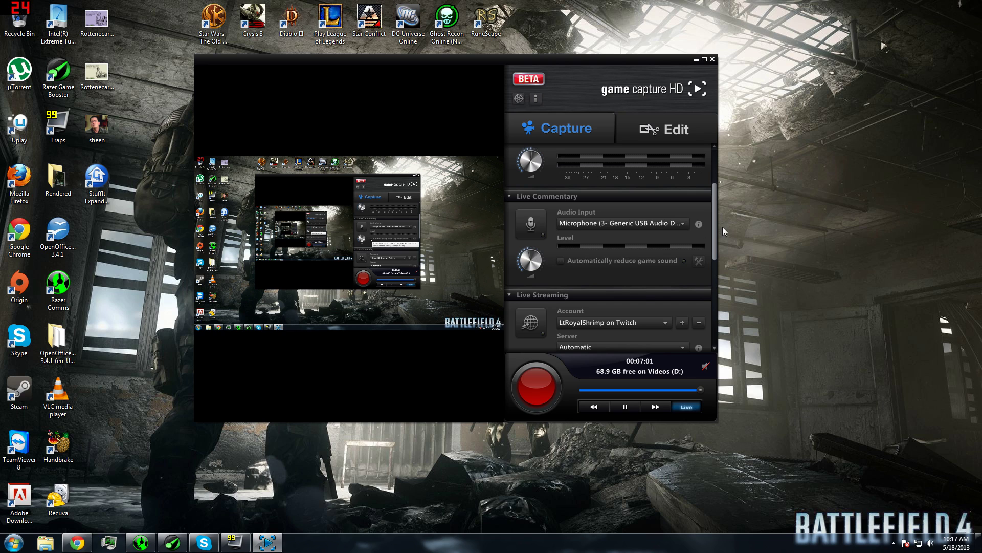
{"action": "left_click", "coordinate": [524, 219]}
Scroll through the Live Streaming and Tags settings, then rewind the timeline about three and a half minutes.
{"action": "left_click_drag", "start_coordinate": [715, 228], "coordinate": [717, 260]}
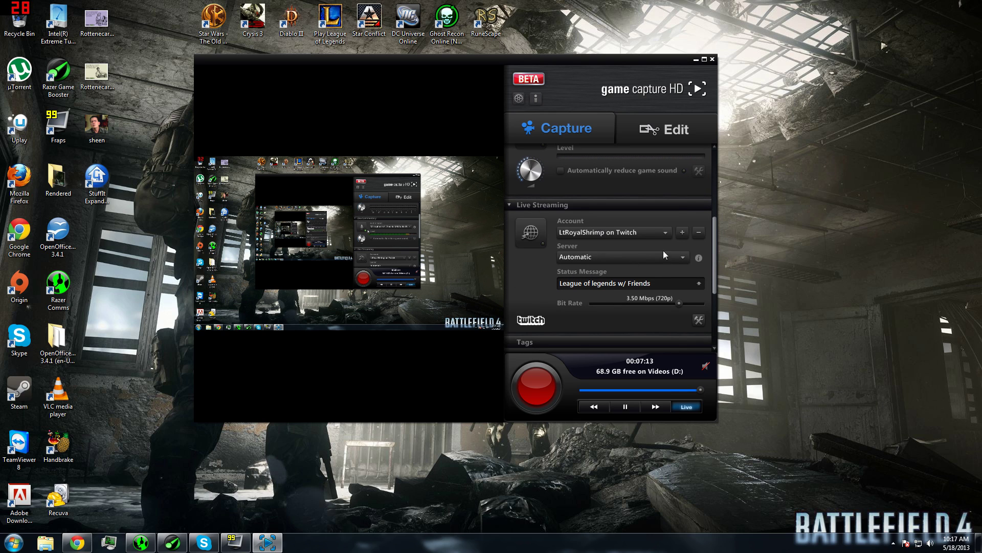
{"action": "left_click_drag", "start_coordinate": [713, 261], "coordinate": [713, 269]}
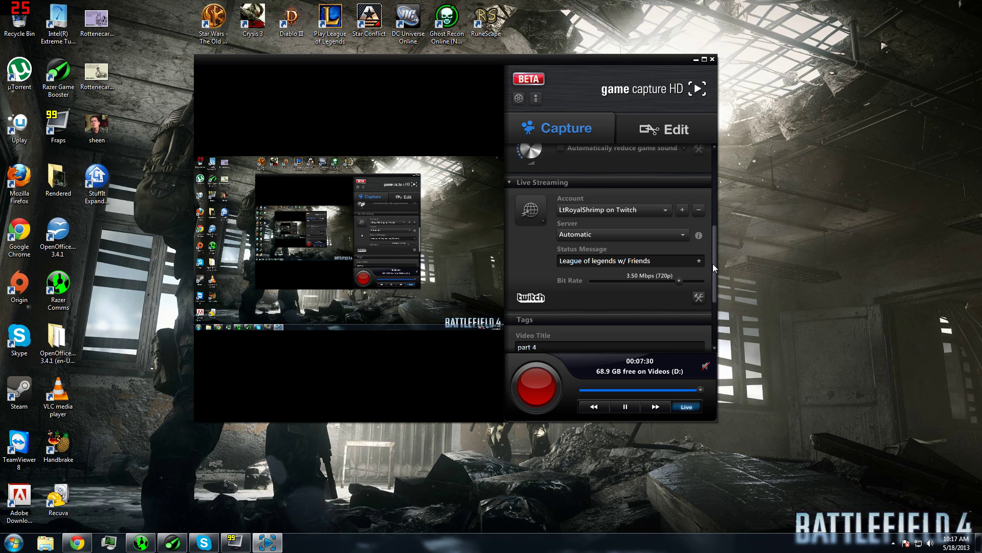
{"action": "scroll", "coordinate": [711, 261], "scroll_direction": "up", "scroll_amount": 1}
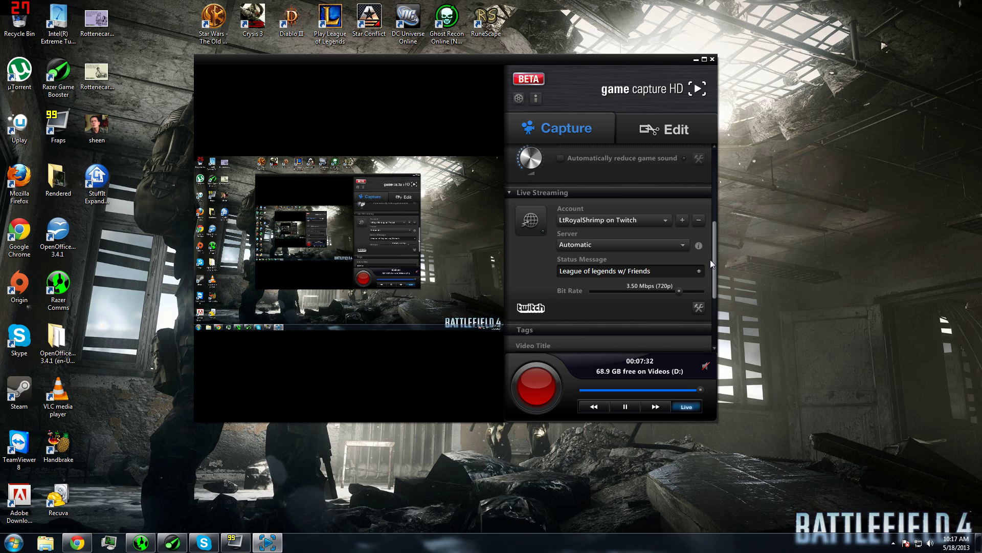
{"action": "left_click_drag", "start_coordinate": [714, 260], "coordinate": [712, 308]}
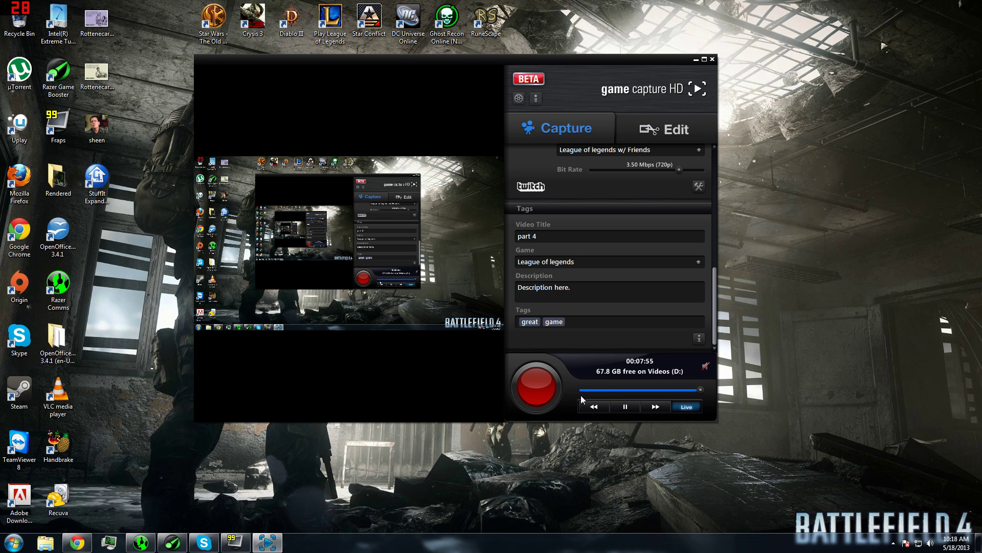
{"action": "mouse_move", "coordinate": [700, 389]}
{"action": "left_mouse_down"}
{"action": "mouse_move", "coordinate": [573, 387]}
{"action": "mouse_move", "coordinate": [704, 389]}
{"action": "left_mouse_up"}
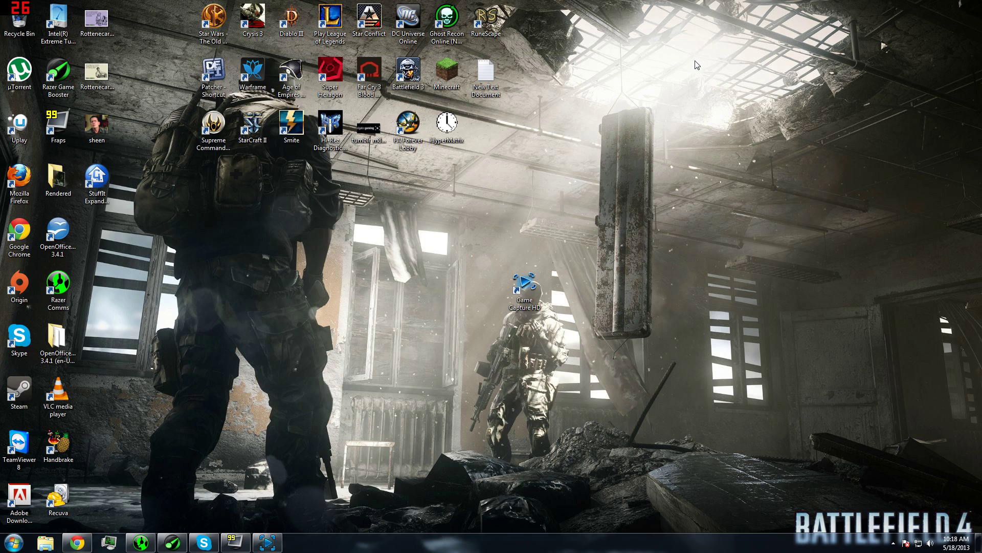
Minimize the capture window, launch Minecraft, and log in with the saved account.
{"action": "left_click", "coordinate": [696, 60]}
{"action": "left_click", "coordinate": [460, 67]}
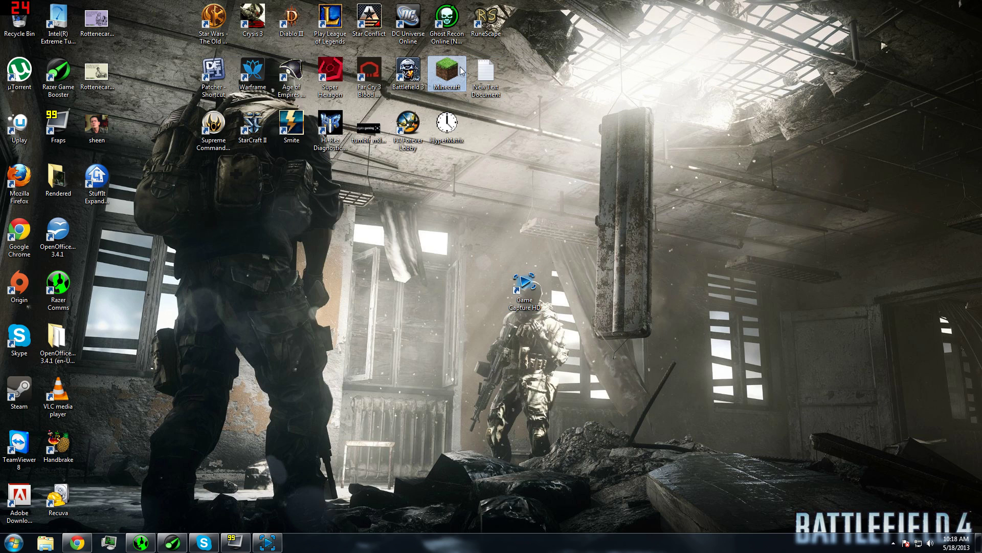
{"action": "double_click", "coordinate": [463, 77]}
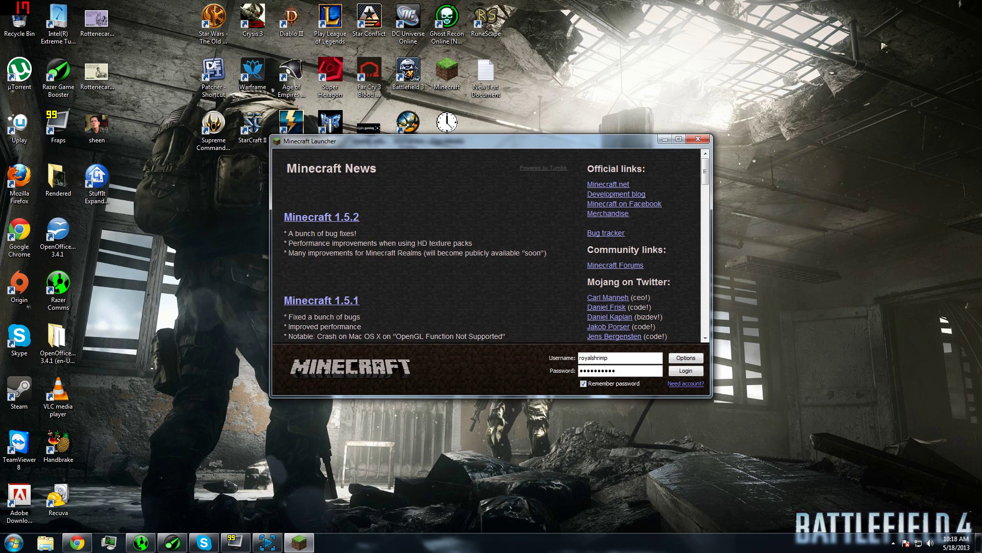
{"action": "left_click", "coordinate": [685, 372]}
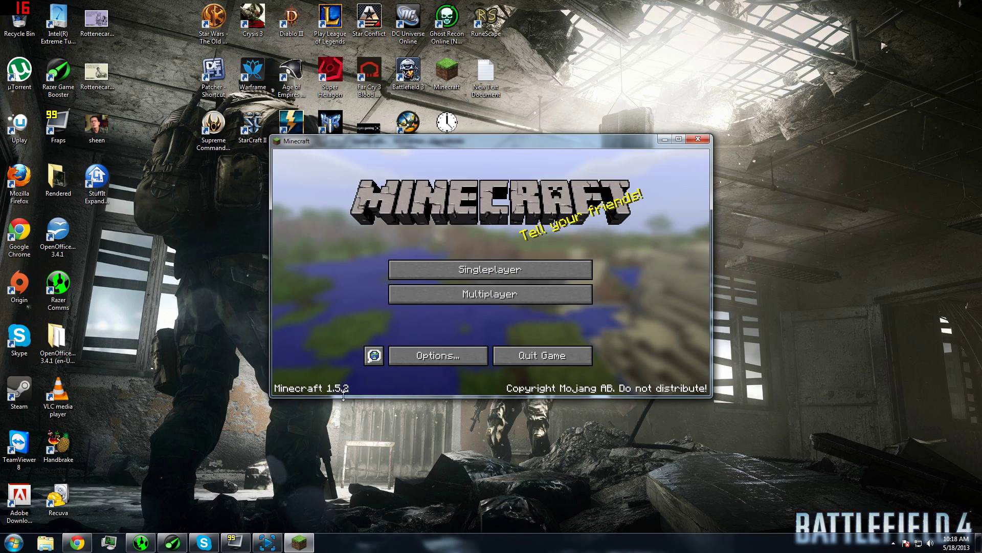
Load the Generated World in Singleplayer, maximize the Minecraft window, and resume play.
{"action": "left_click", "coordinate": [437, 271]}
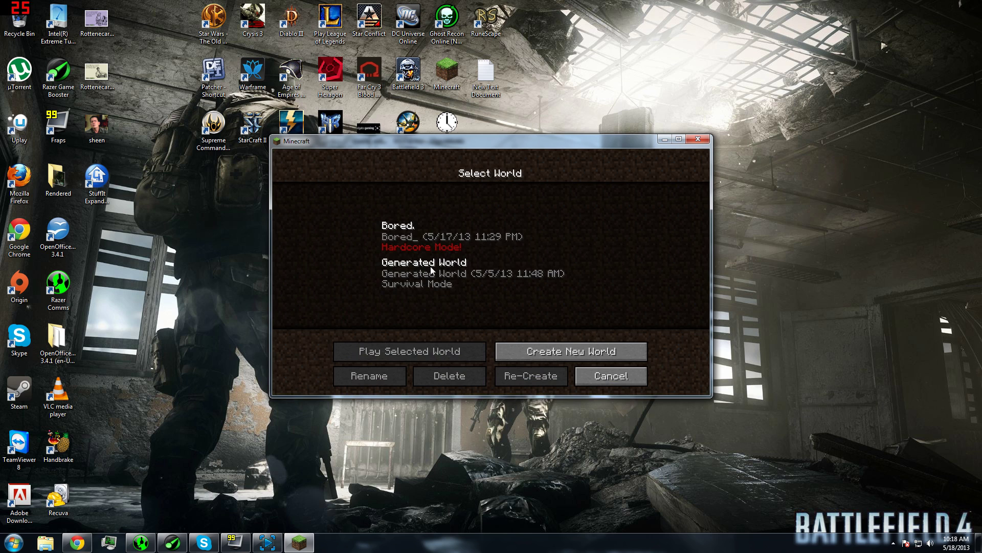
{"action": "double_click", "coordinate": [431, 266]}
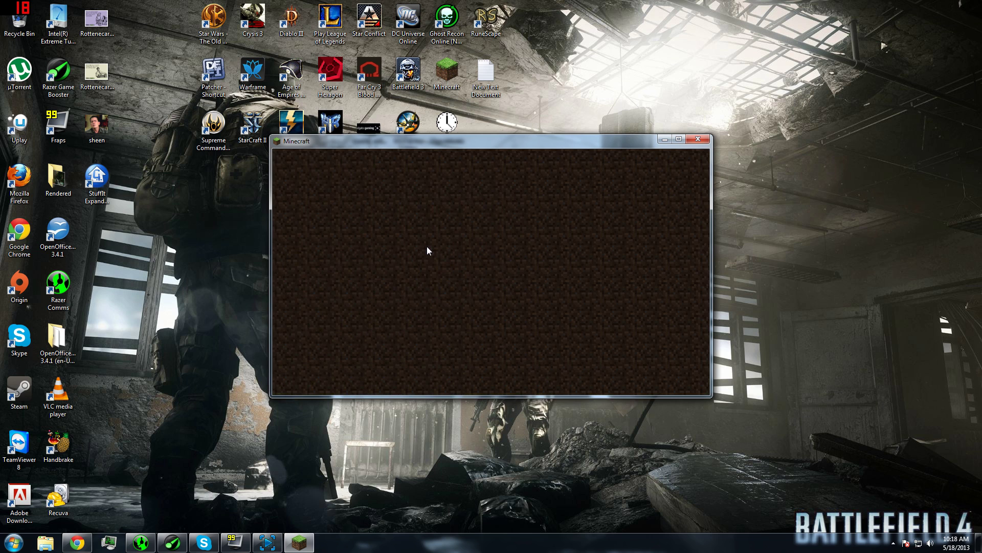
{"action": "key", "text": "Escape"}
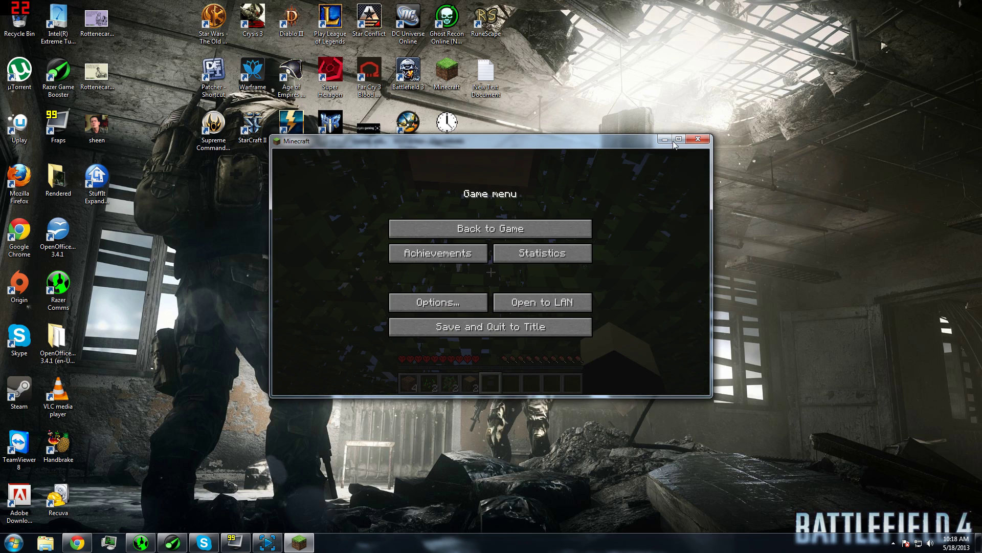
{"action": "left_click", "coordinate": [679, 139]}
{"action": "left_click", "coordinate": [678, 176]}
Walk across the grass breaking a block, then save and quit to title.
{"action": "key", "text": "w"}
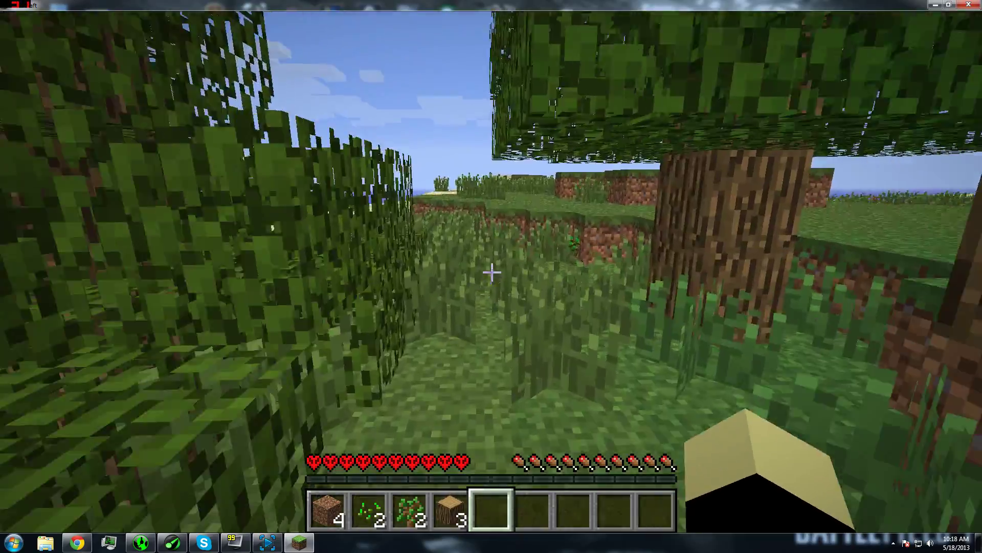
{"action": "left_click", "coordinate": [491, 273]}
{"action": "key", "text": "w"}
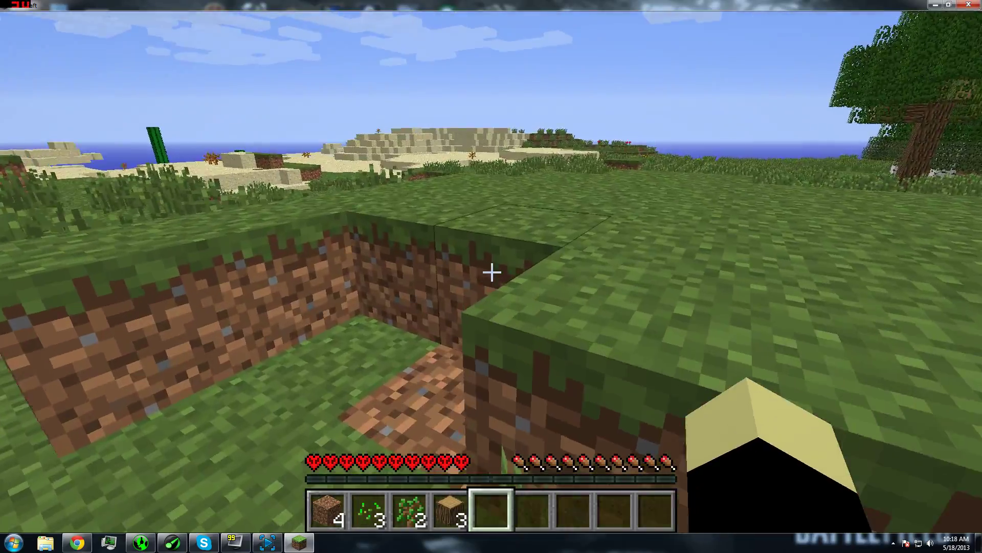
{"action": "key", "text": "Escape"}
{"action": "left_click", "coordinate": [492, 371]}
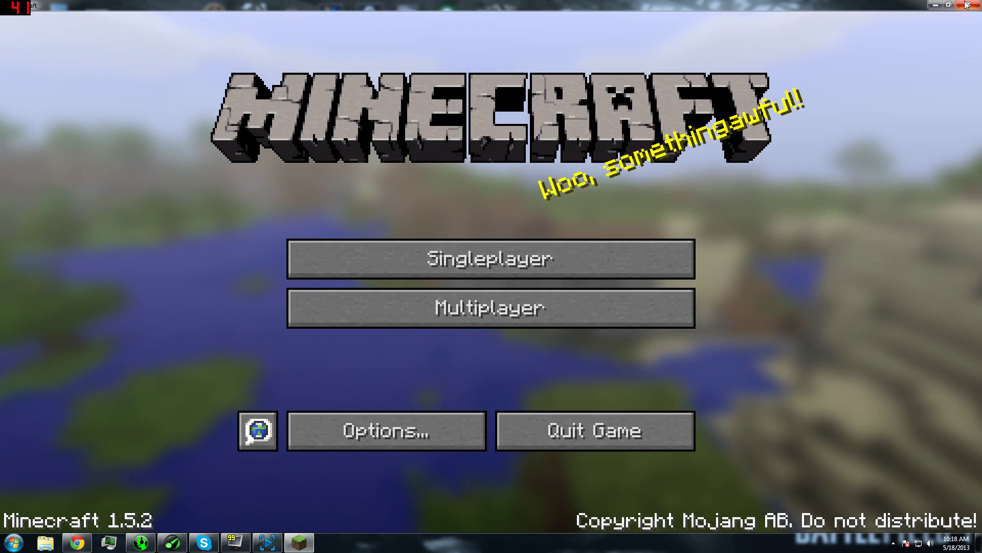
Quit Minecraft and replay the capture from about 41 seconds back in full screen.
{"action": "left_click", "coordinate": [594, 429]}
{"action": "left_click", "coordinate": [267, 542]}
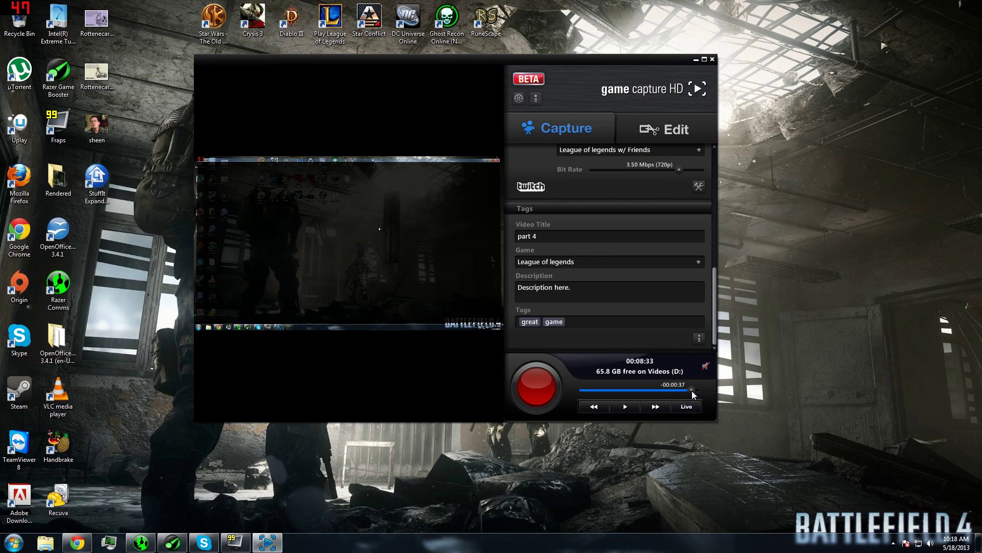
{"action": "left_click", "coordinate": [690, 391]}
{"action": "left_click", "coordinate": [693, 390]}
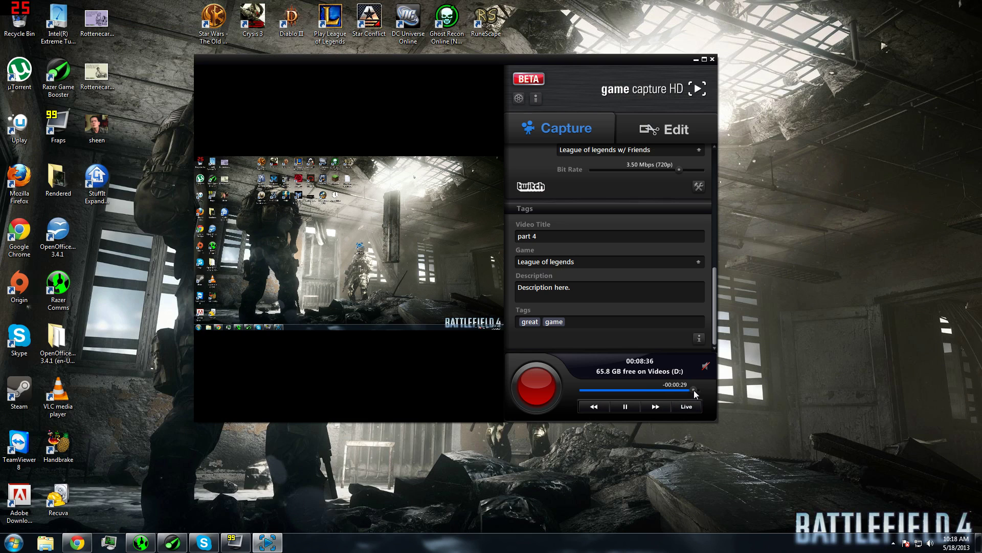
{"action": "left_click", "coordinate": [695, 390]}
{"action": "key", "text": "space"}
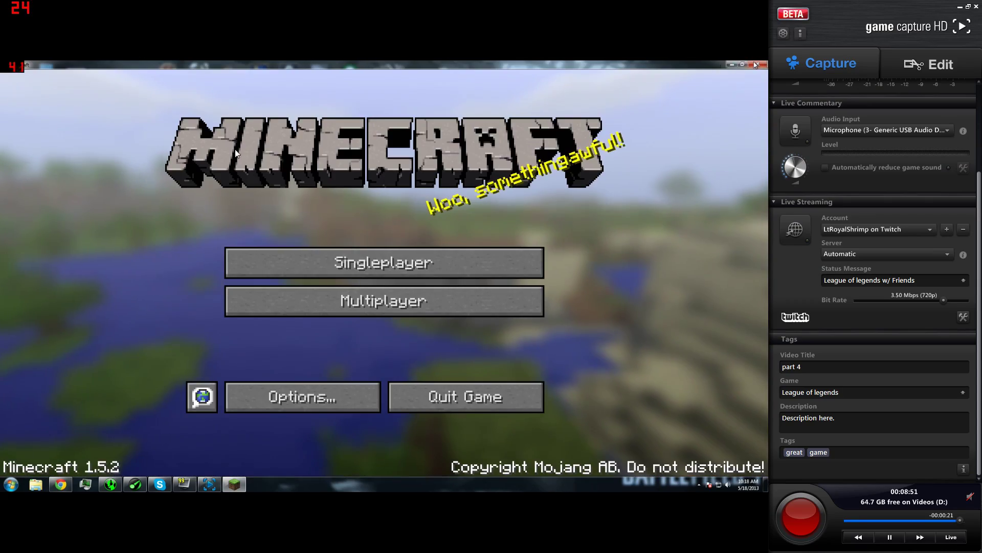
{"action": "key", "text": "Escape"}
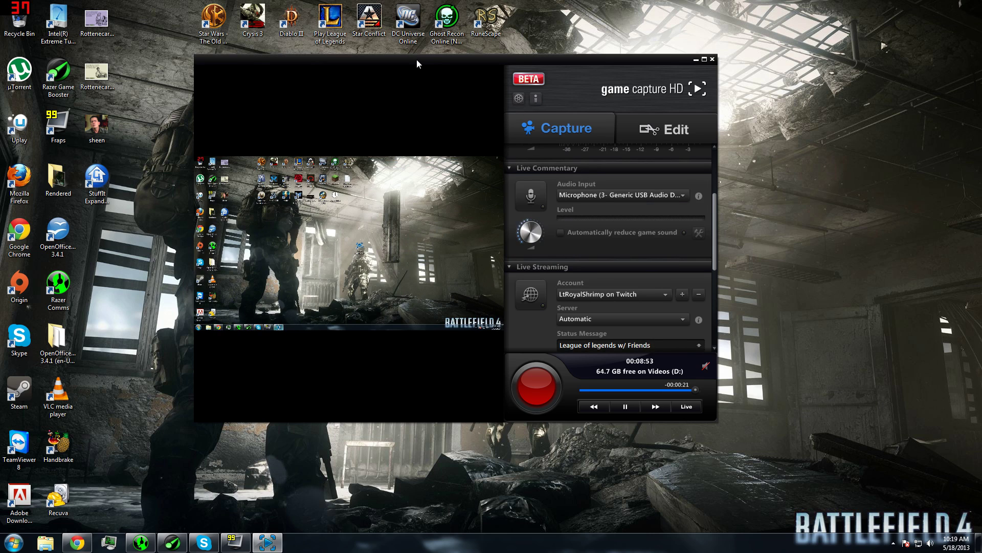
Reposition the capture window, pause playback, and bring up Task Manager's Performance view.
{"action": "left_click_drag", "start_coordinate": [416, 59], "coordinate": [454, 102]}
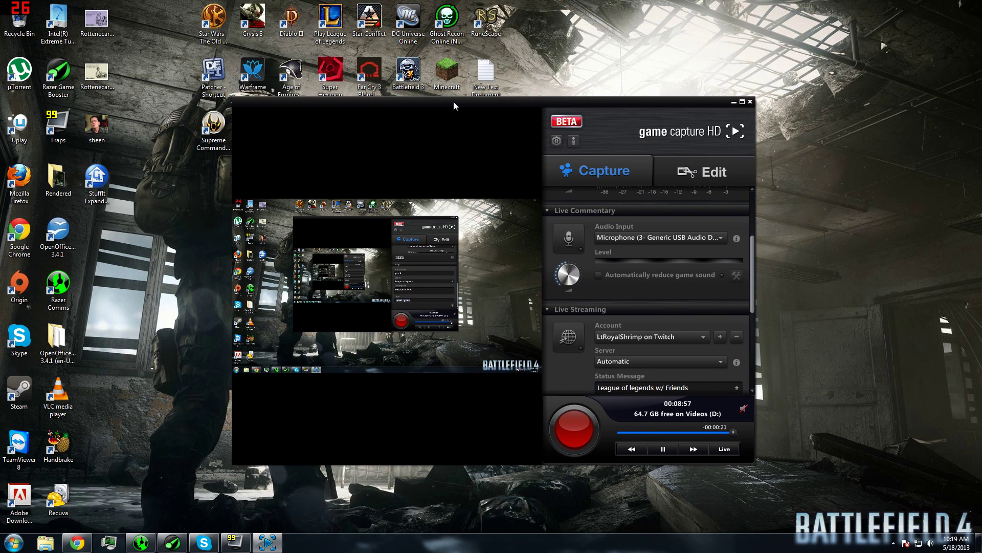
{"action": "left_click_drag", "start_coordinate": [440, 107], "coordinate": [406, 114]}
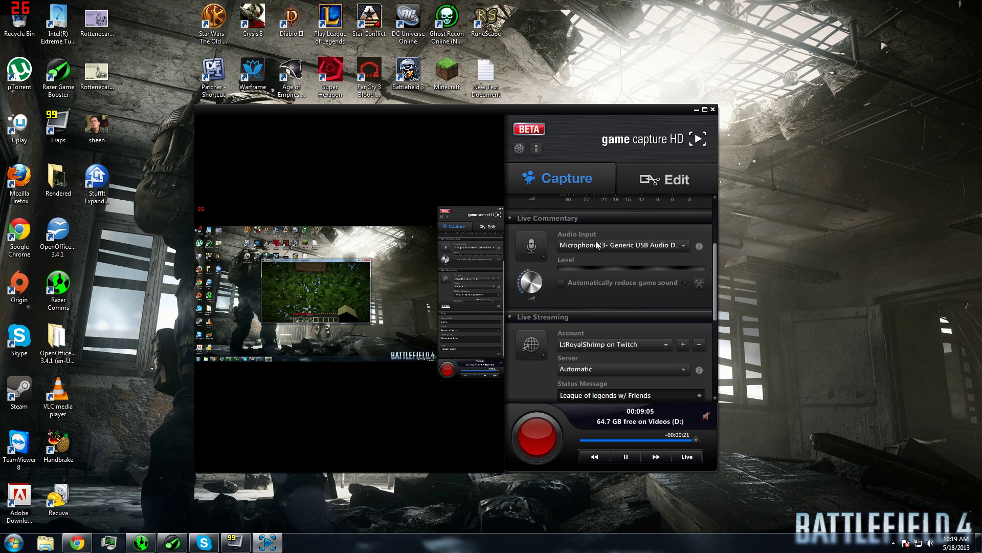
{"action": "left_click", "coordinate": [618, 458]}
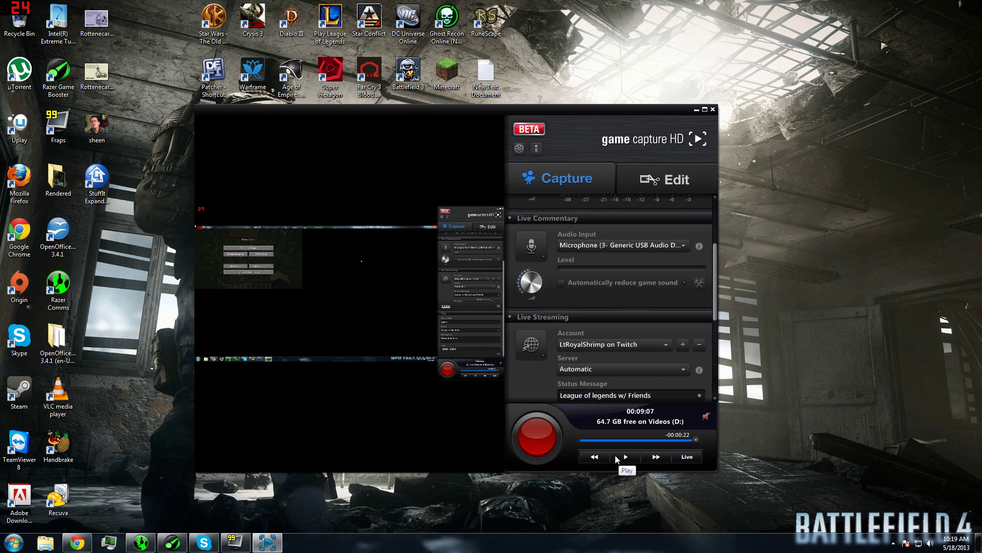
{"action": "left_click", "coordinate": [109, 541]}
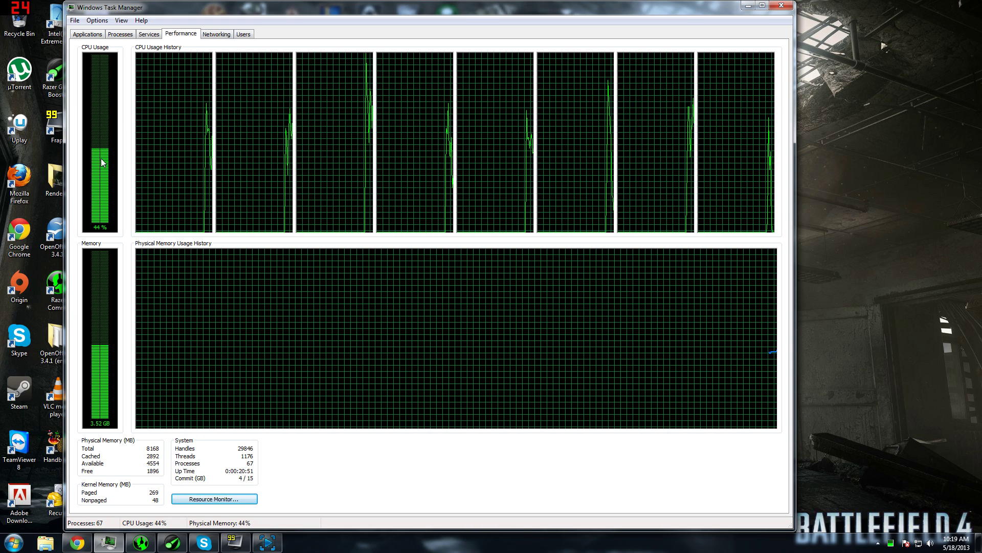
Minimize Task Manager after reviewing CPU and memory usage to return to Game Capture HD.
{"action": "left_click", "coordinate": [745, 6]}
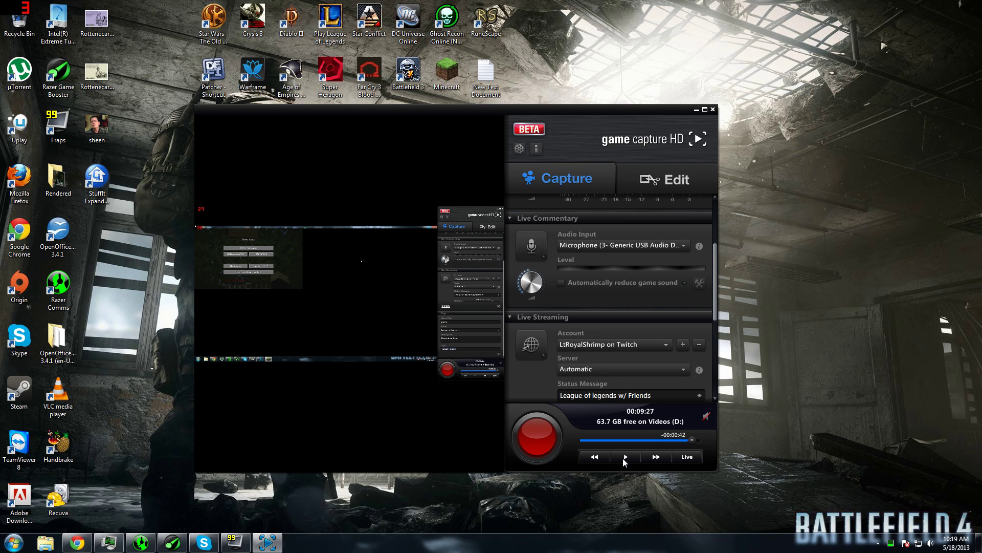
Scroll the settings panel to the Bit Rate slider and shift the capture window slightly down-right.
{"action": "left_click_drag", "start_coordinate": [714, 316], "coordinate": [717, 350]}
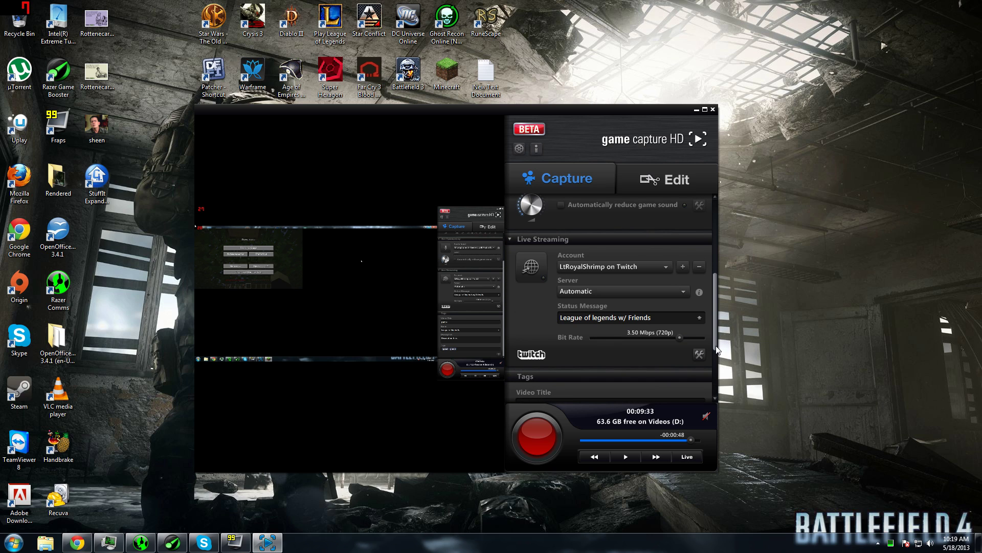
{"action": "mouse_move", "coordinate": [624, 110]}
{"action": "left_mouse_down"}
{"action": "mouse_move", "coordinate": [686, 149]}
{"action": "mouse_move", "coordinate": [632, 125]}
{"action": "mouse_move", "coordinate": [622, 107]}
{"action": "left_mouse_up"}
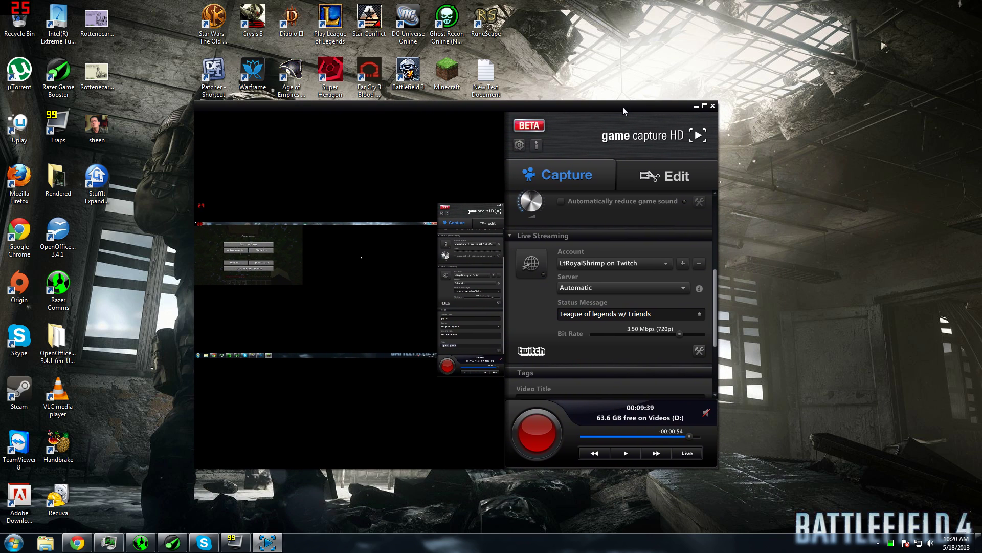